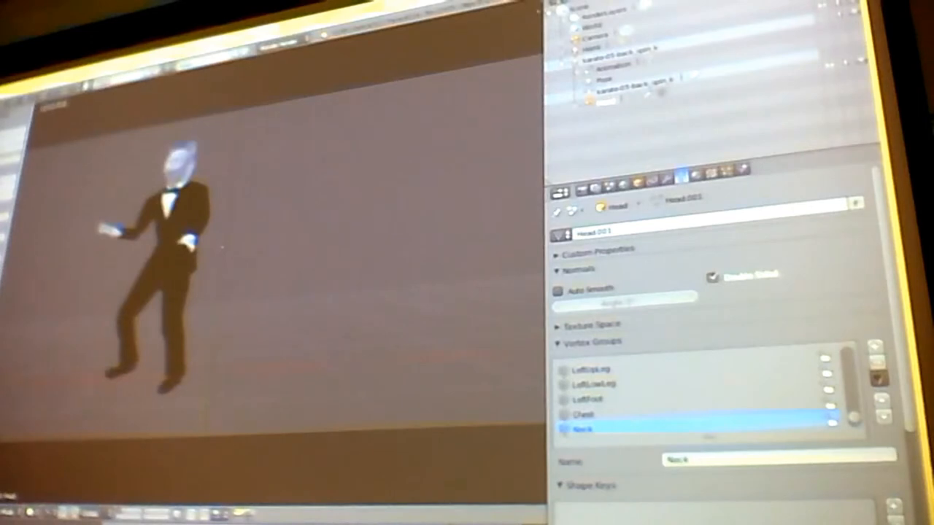
Step: Return the cat to its starting rest pose and play its karate animation
key(Escape)
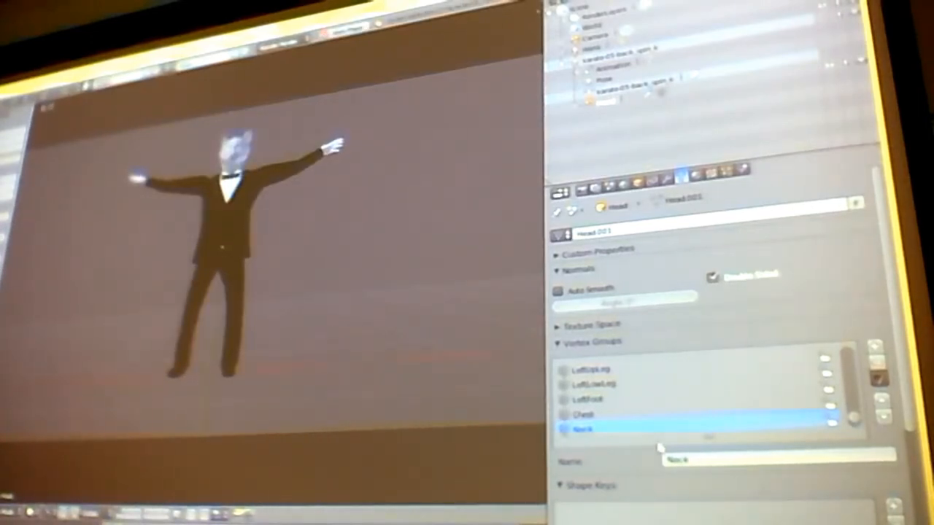
key(alt+a)
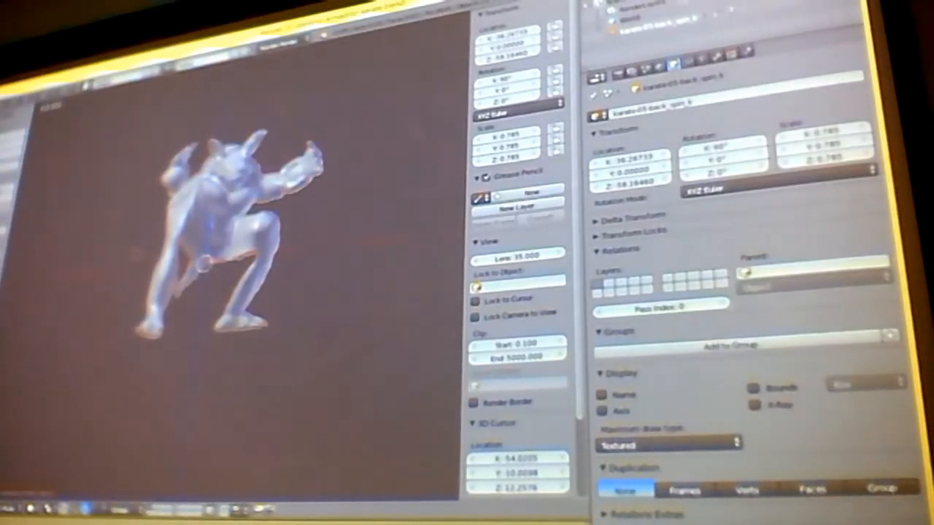
Step: Scrub the timeline so the armadillo rises from its crouch into the BVH kicking pose
drag(286, 121, 290, 156)
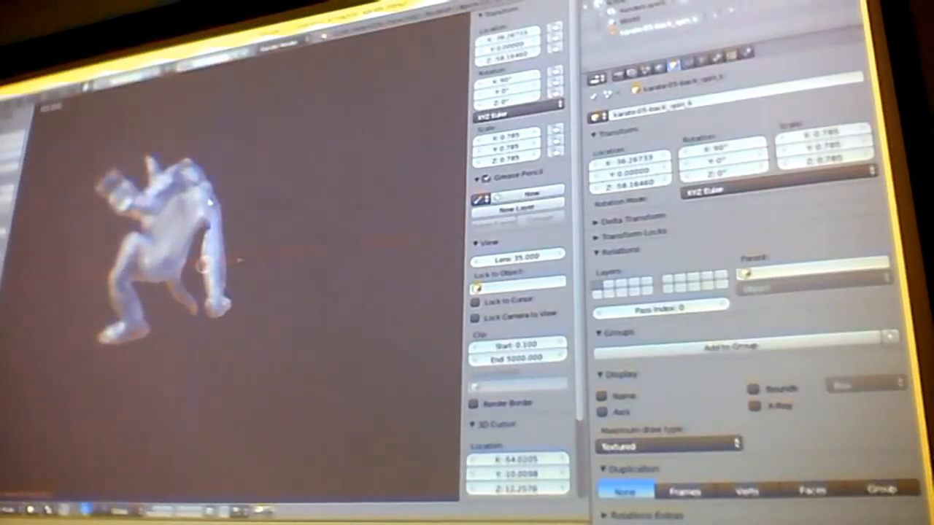
Step: Select the armadillo, enable the armature's scene layer so its bones show, then deselect
right_click(210, 202)
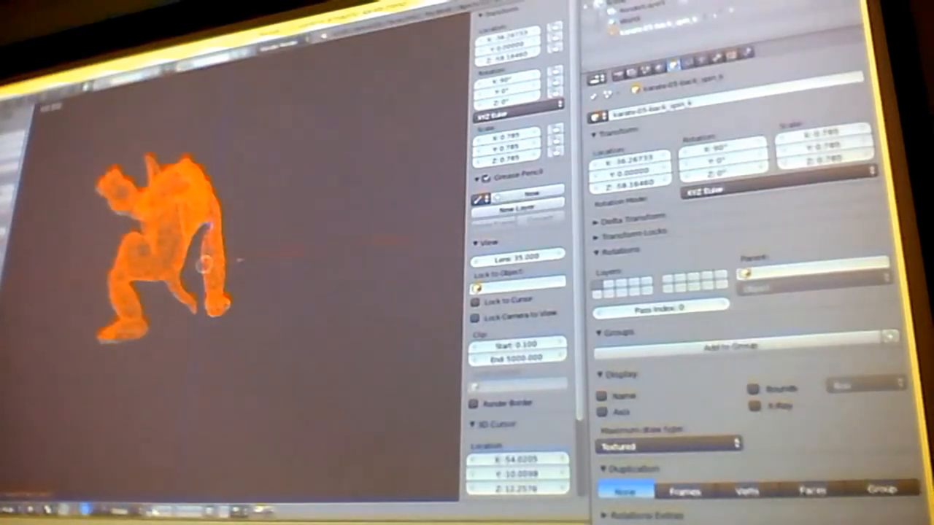
click(153, 509)
click(153, 509)
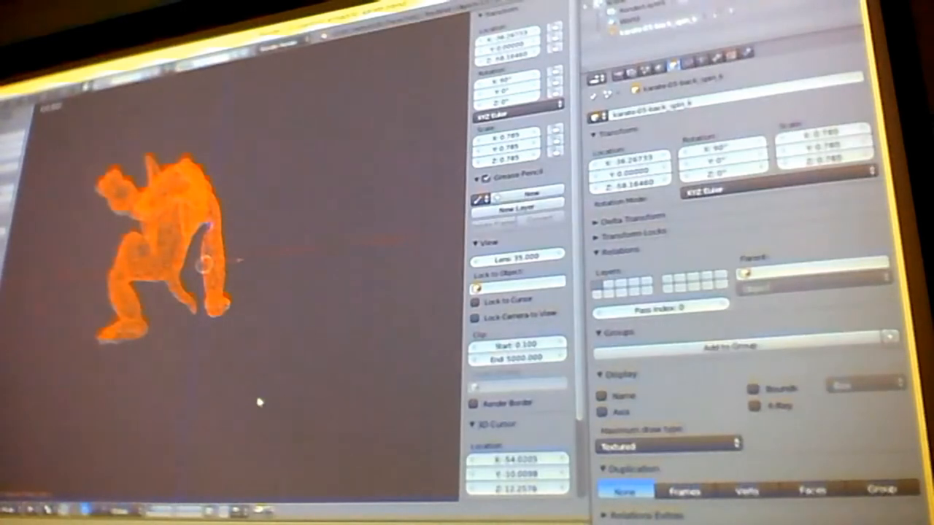
key(a)
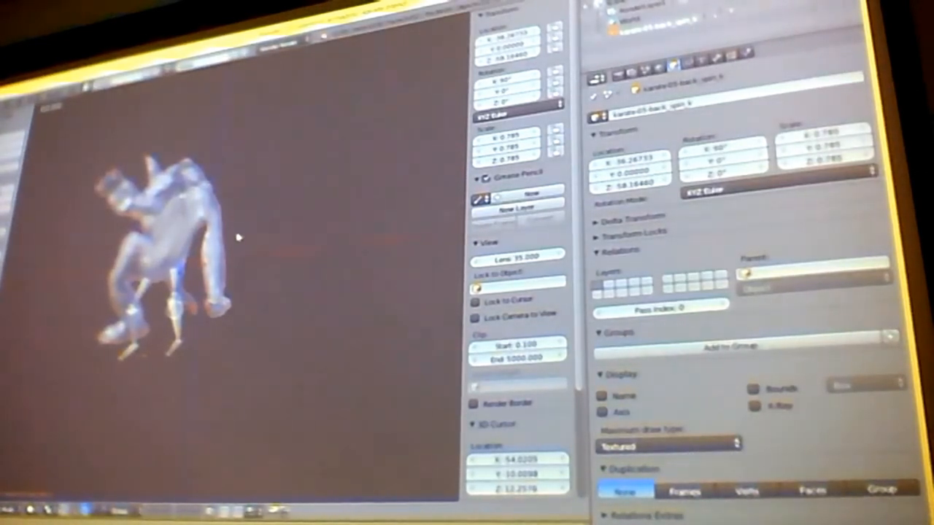
Step: Select the karate armature to show its zero location, 180° rotation and parent relation
right_click(208, 221)
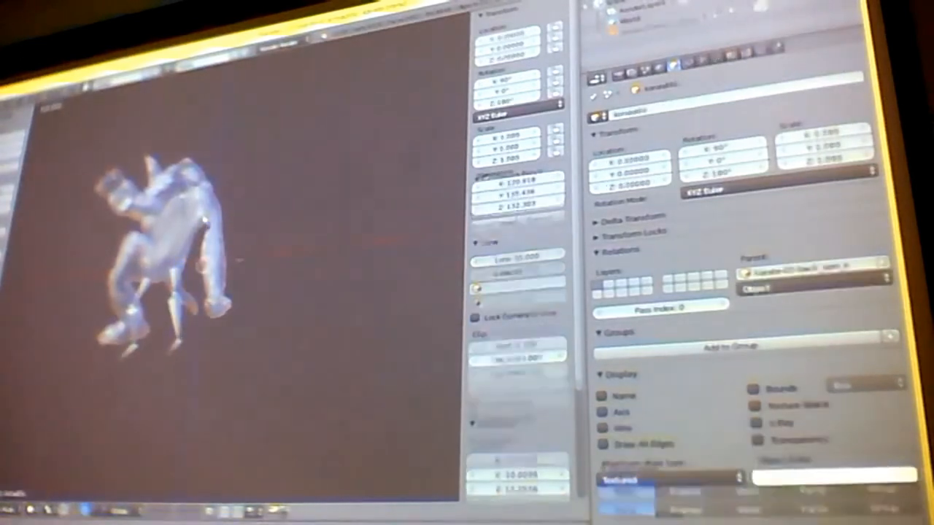